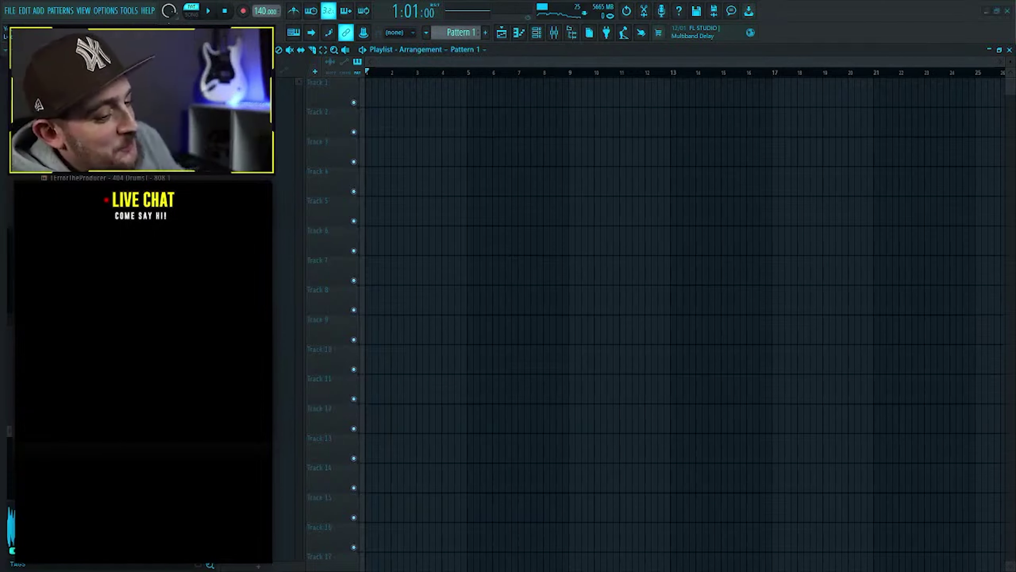
# Switch playback to song mode and play the 140 bpm B minor beat on Track 1 from the start.
pyautogui.press('F6')
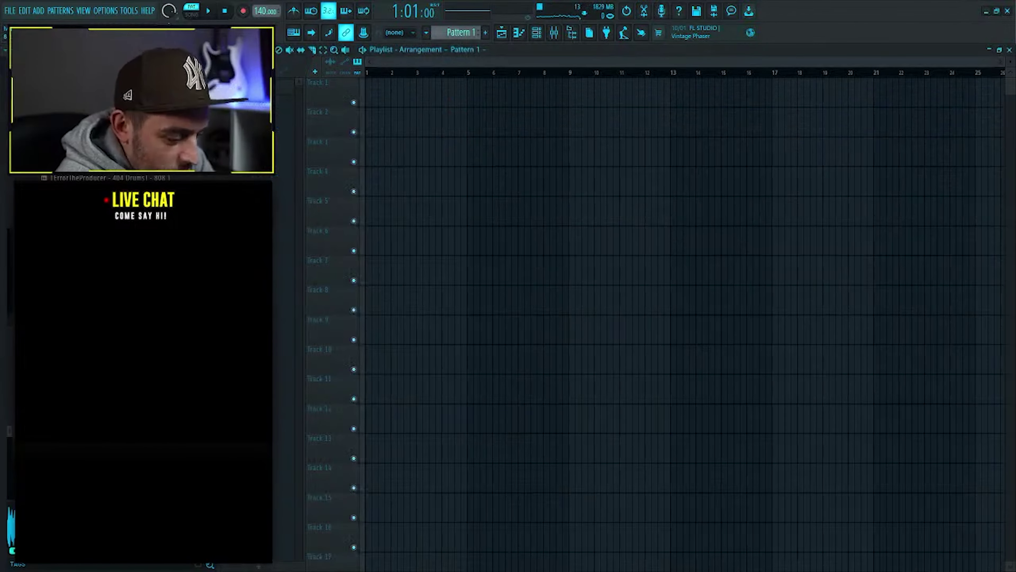
pyautogui.click(191, 14)
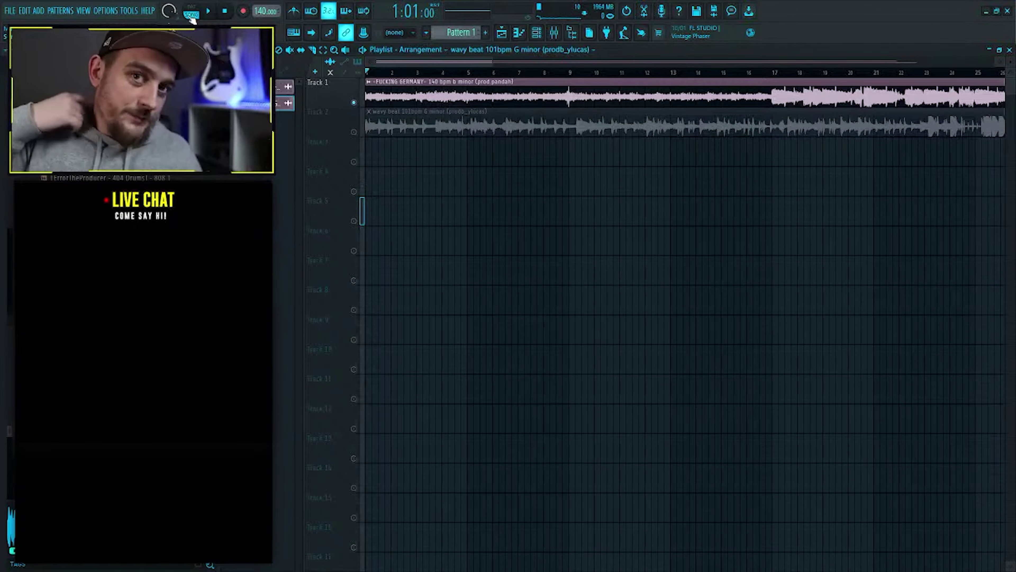
pyautogui.press('space')
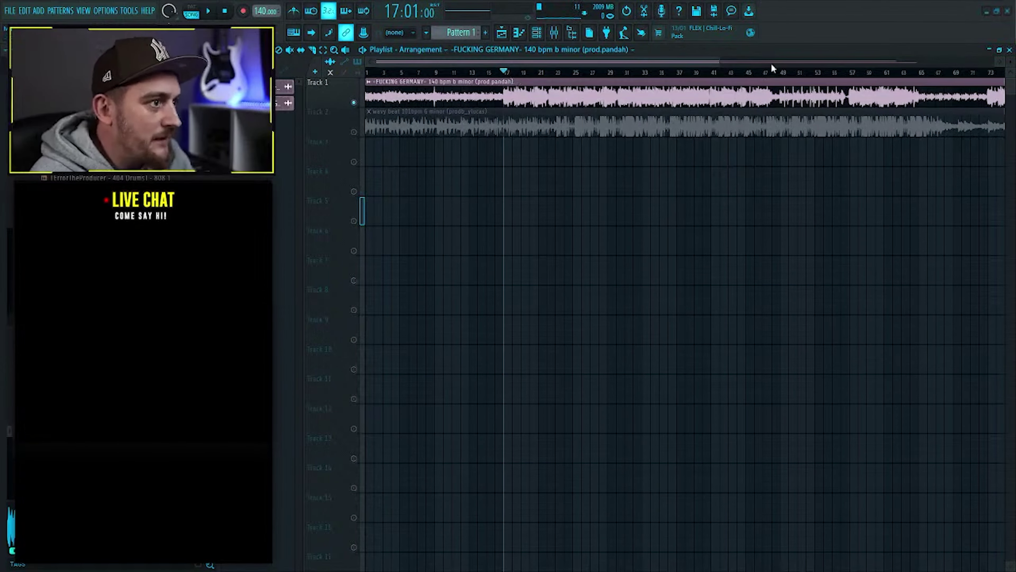
# Audition the Track 1 beat from bar 17 and about bar 57, and the 101 bpm wavy beat on Track 2 from the start.
pyautogui.press('F9')
pyautogui.click(969, 88)
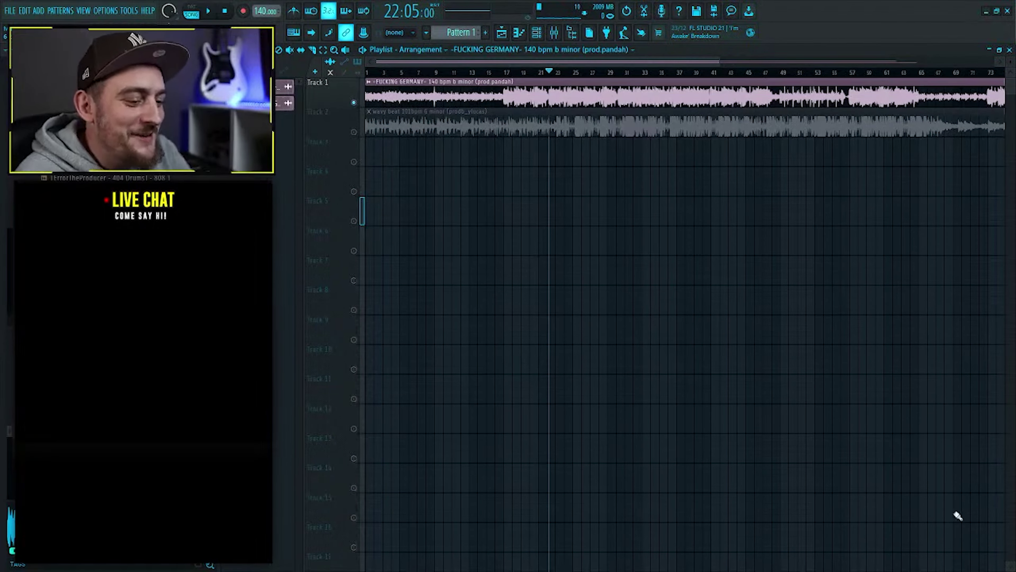
pyautogui.click(503, 73)
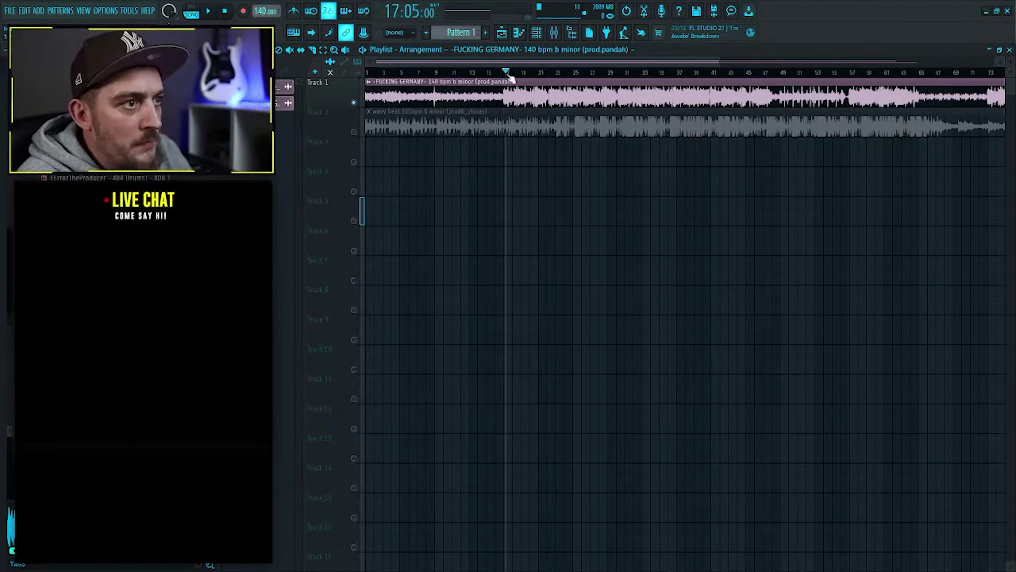
pyautogui.click(851, 74)
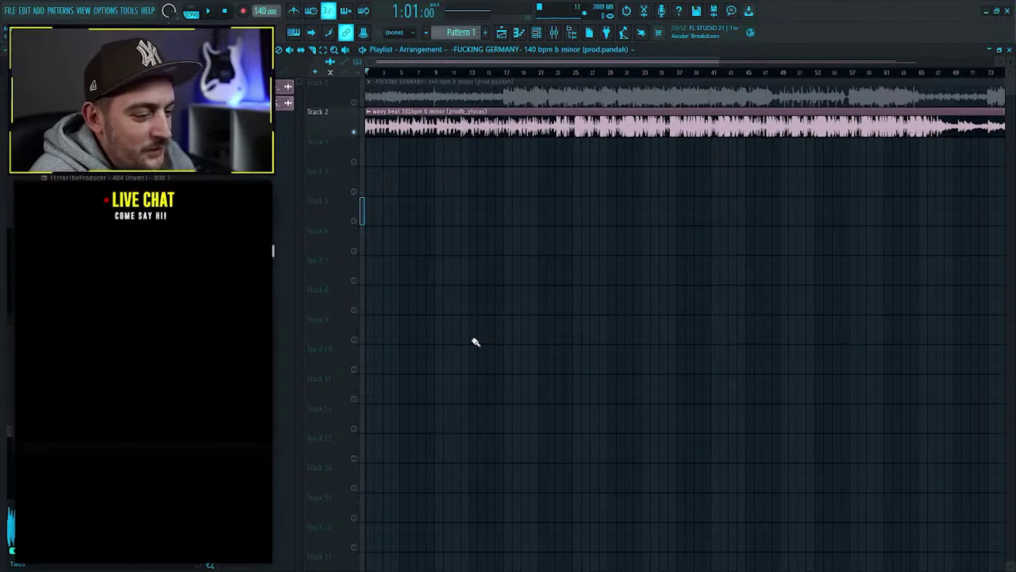
pyautogui.press('space')
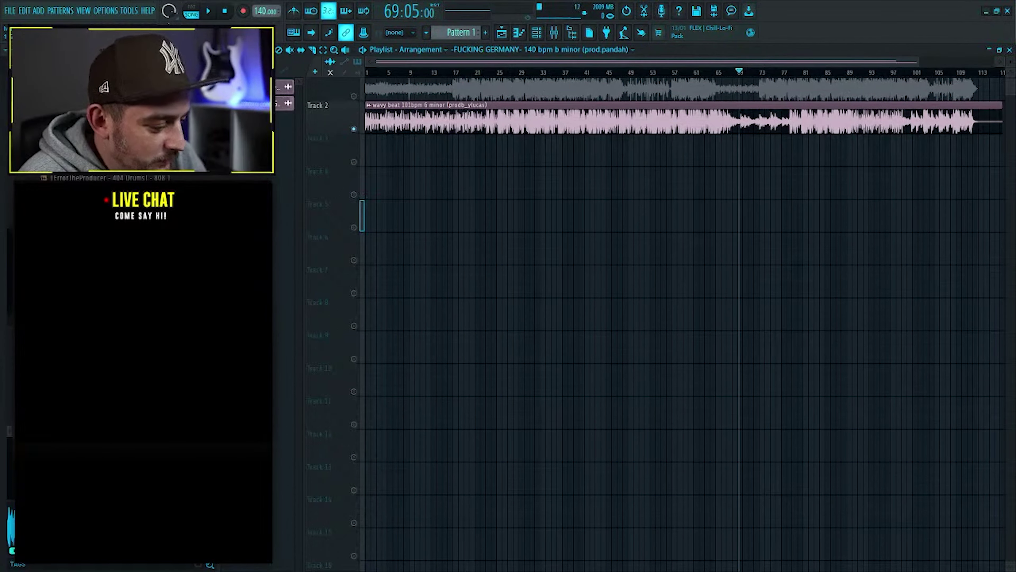
pyautogui.press('Home')
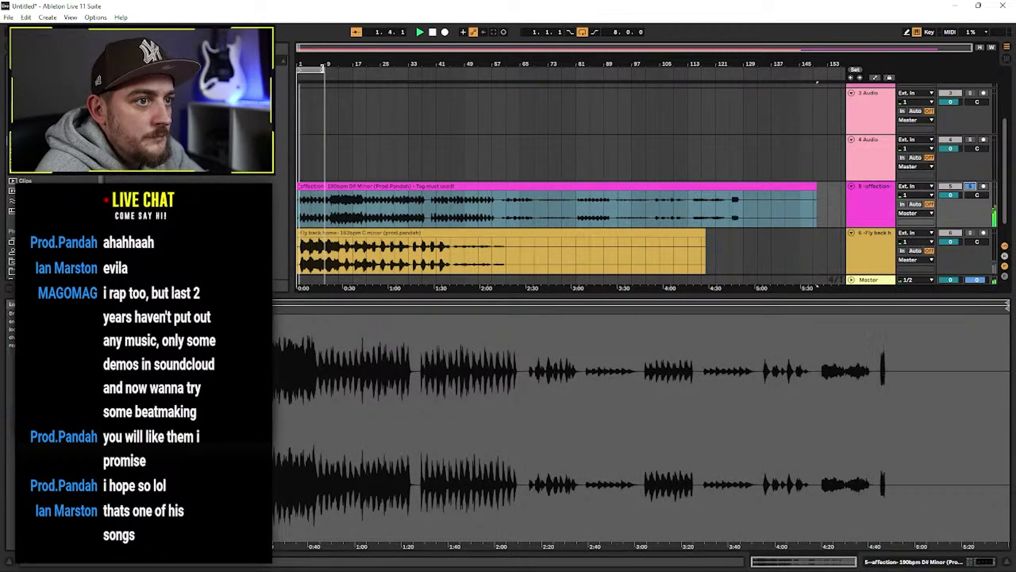
# In Ableton Live, audition different sections of the affection and Fly back home beats by extending and moving the arrangement loop.
pyautogui.moveTo(323, 69); pyautogui.dragTo(380, 71)
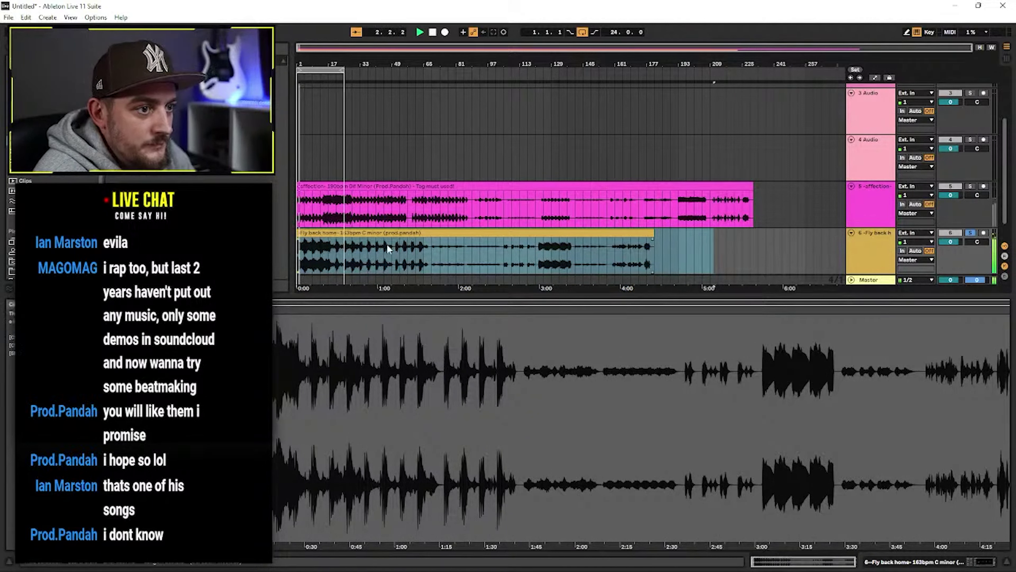
pyautogui.moveTo(325, 70); pyautogui.dragTo(357, 72)
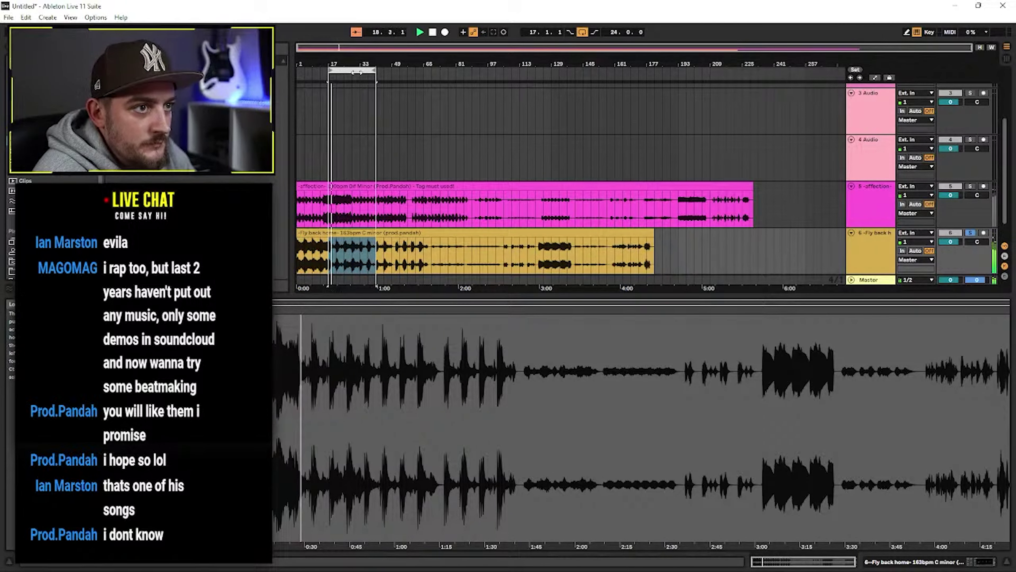
pyautogui.moveTo(357, 73); pyautogui.dragTo(408, 80)
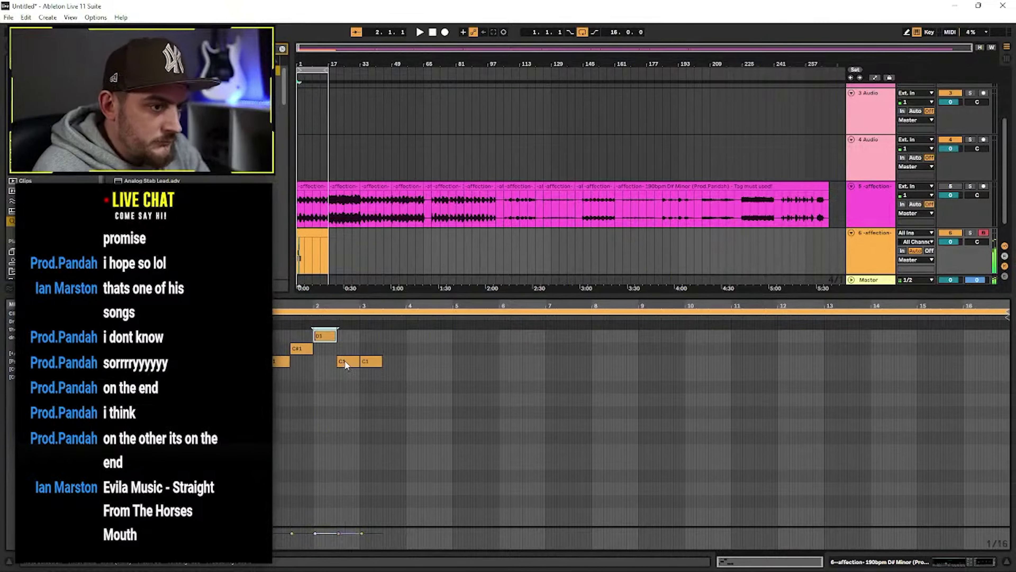
# Raise the C1 note at 2.3.1 to D#1 and the C1 note at bar 3 to E1.
pyautogui.click(344, 360)
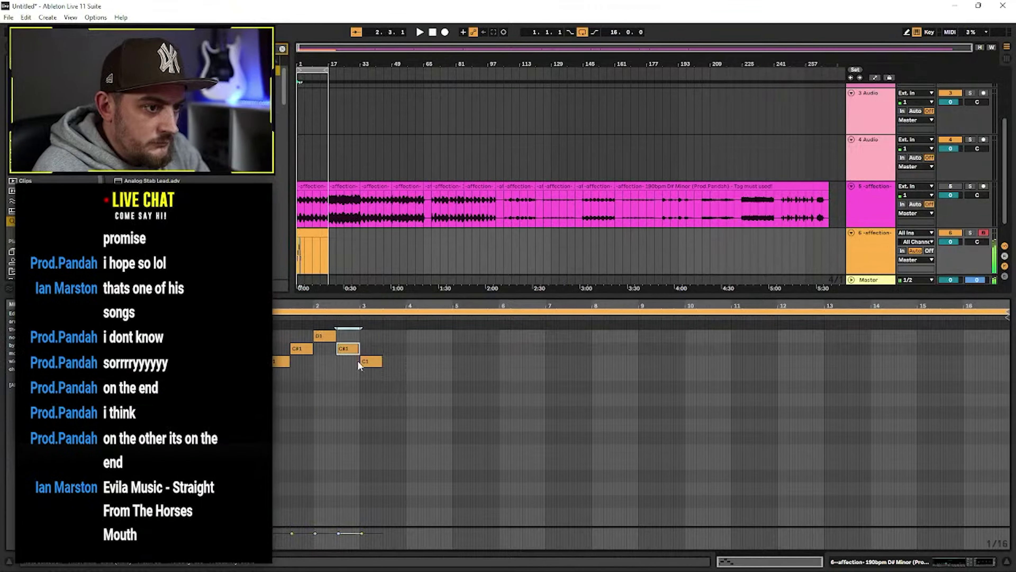
pyautogui.press('Up')
pyautogui.press('Up')
pyautogui.press('Up')
pyautogui.press('Up')
pyautogui.press('Up')
pyautogui.press('Up')
pyautogui.press('Up')
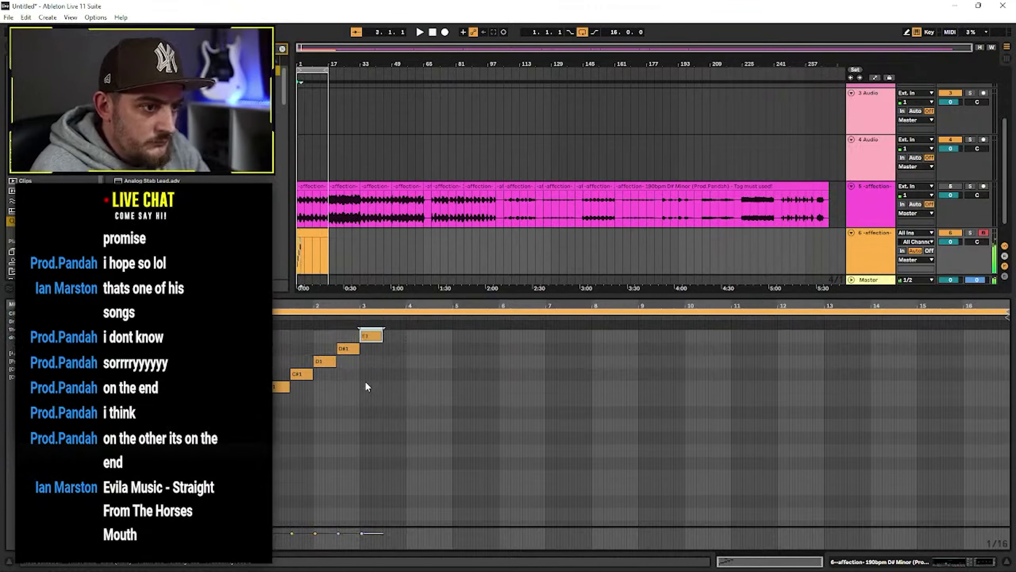
# Lower the note at 2.3.1 to C#1, shorten it to half its length, and play the clip.
pyautogui.moveTo(342, 348); pyautogui.dragTo(347, 385)
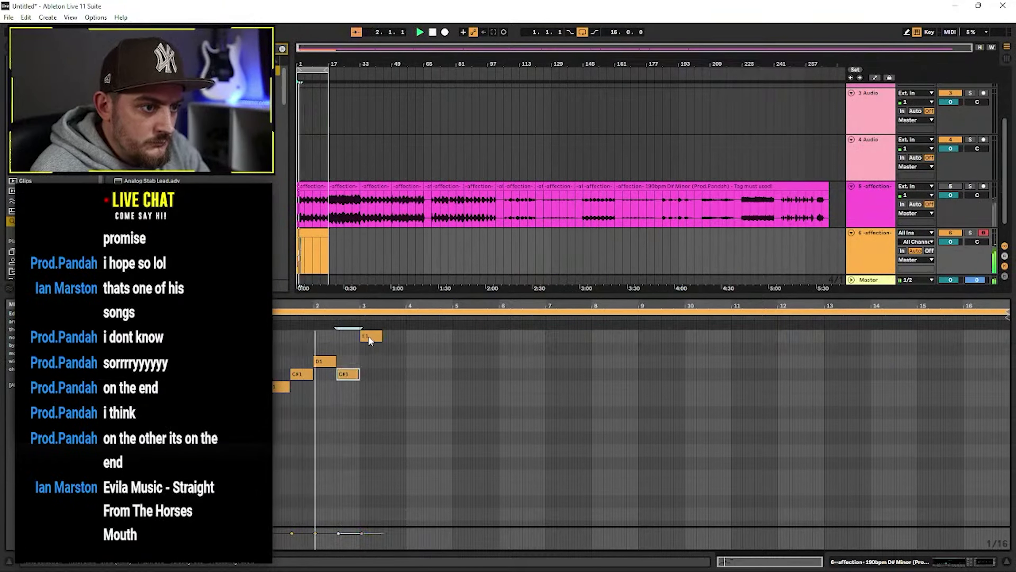
pyautogui.moveTo(359, 374); pyautogui.dragTo(348, 374)
pyautogui.press('space')
# Add a short F#1 note in the gap just before bar 3 and play the clip.
pyautogui.scroll(1, 348, 337)
pyautogui.doubleClick(349, 335)
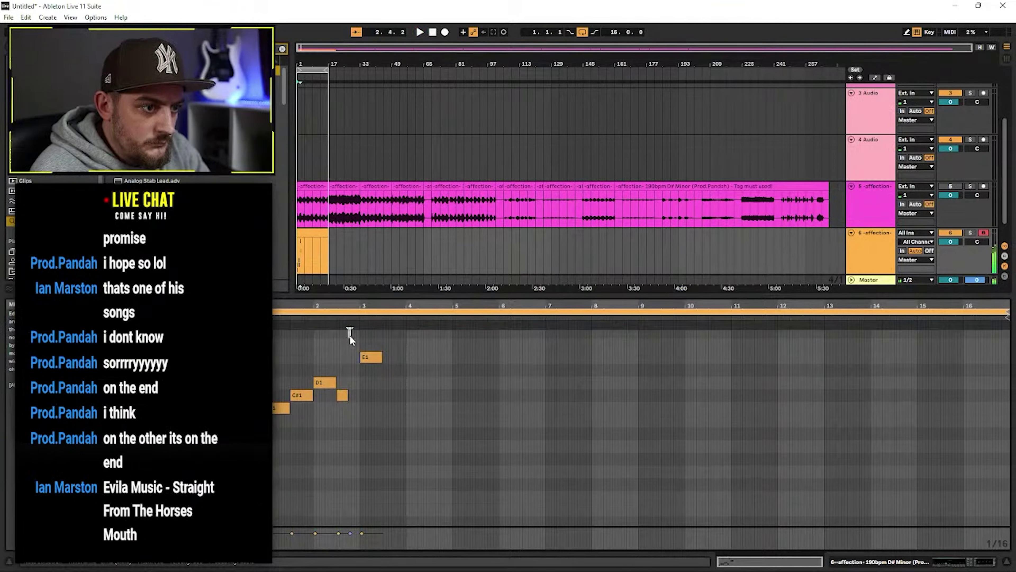
pyautogui.moveTo(351, 335); pyautogui.dragTo(360, 335)
pyautogui.press('space')
pyautogui.scroll(2, 361, 336)
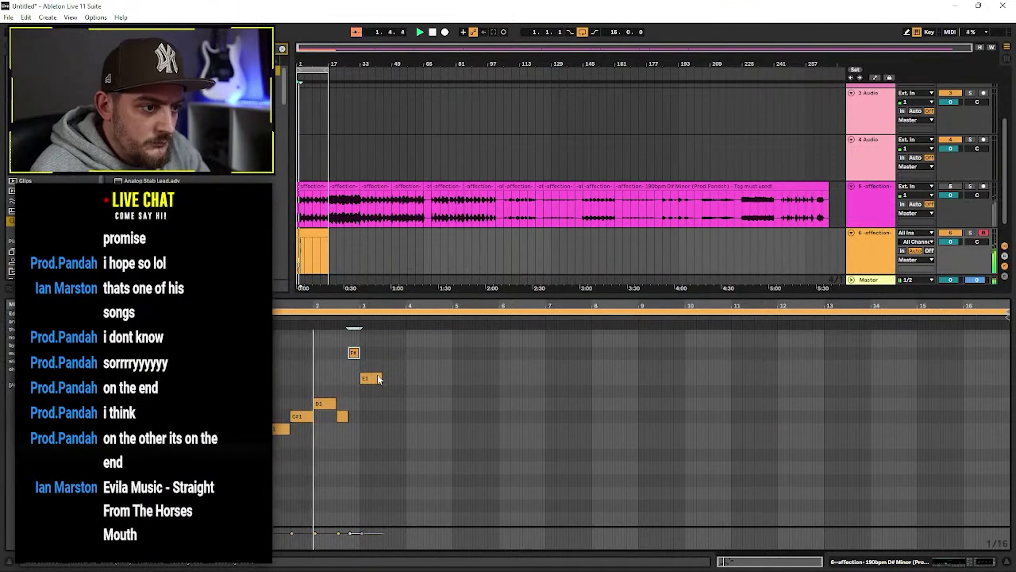
# Raise the note at bar 3 to F1, add F#1 at 3.3.1, and repeat the F1–F#1 pair in bar 4.
pyautogui.moveTo(374, 382); pyautogui.dragTo(402, 354)
pyautogui.doubleClick(387, 352)
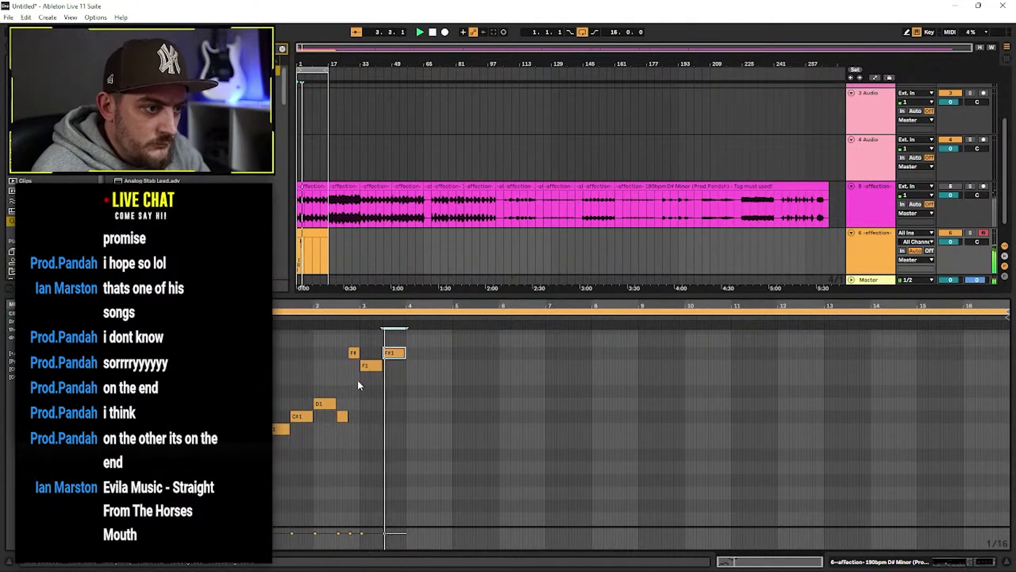
pyautogui.moveTo(397, 356); pyautogui.dragTo(441, 363)
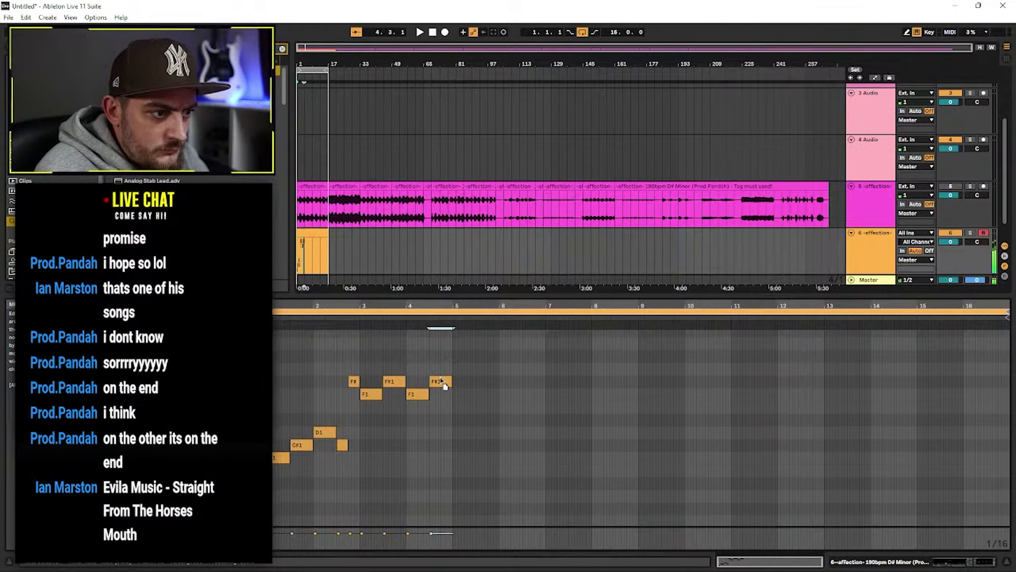
# Extend the melody upward with transposed duplicates of the last note, adding G#1 and A1 in bar 5 and a higher note after them.
pyautogui.hotkey('ctrl', 'd')
pyautogui.press('Up')
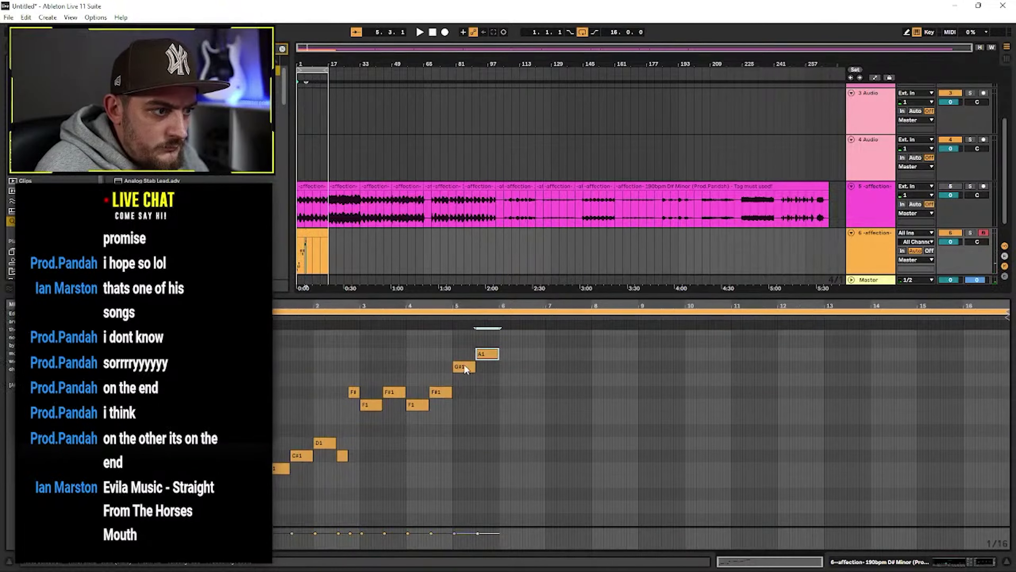
pyautogui.hotkey('ctrl', 'd')
pyautogui.press('Up')
pyautogui.press('Up')
pyautogui.scroll(2, 465, 370)
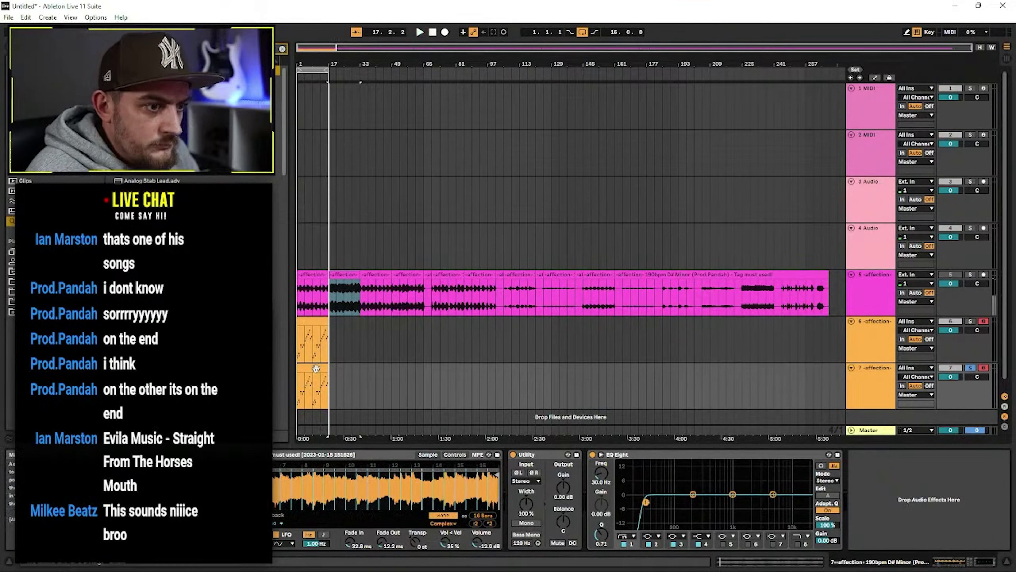
# Play the looped section with track 6 soloed together with its layered copy on track 7.
pyautogui.click(316, 368)
pyautogui.press('space')
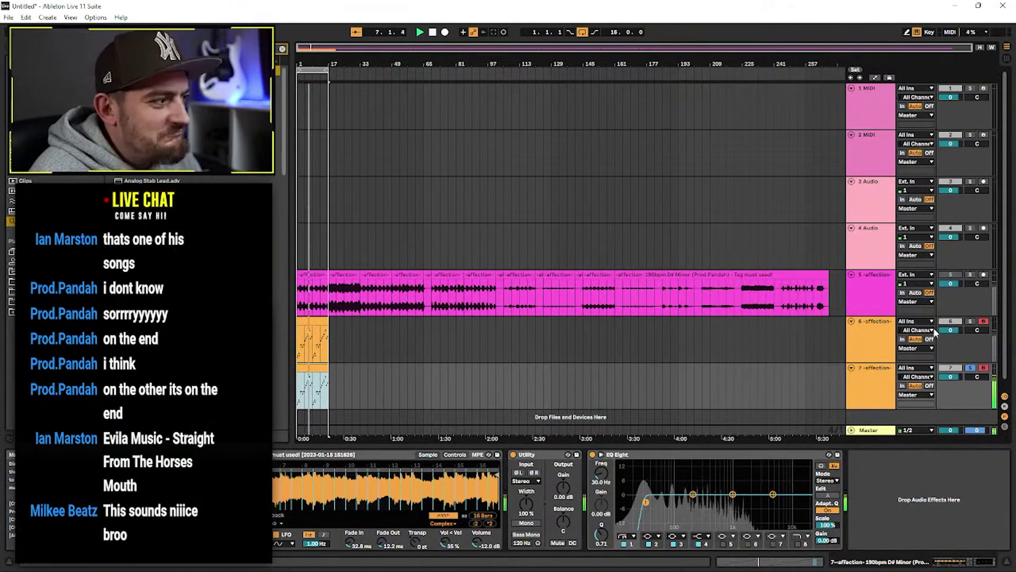
pyautogui.click(971, 321)
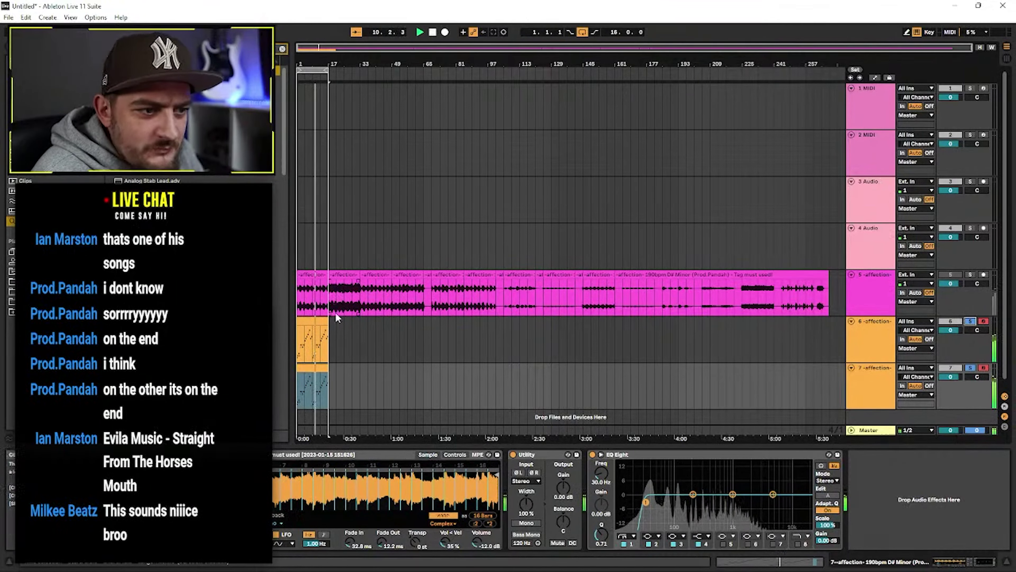
# Insert a new MIDI track below track 7 and select it.
pyautogui.scroll(-1, 335, 312)
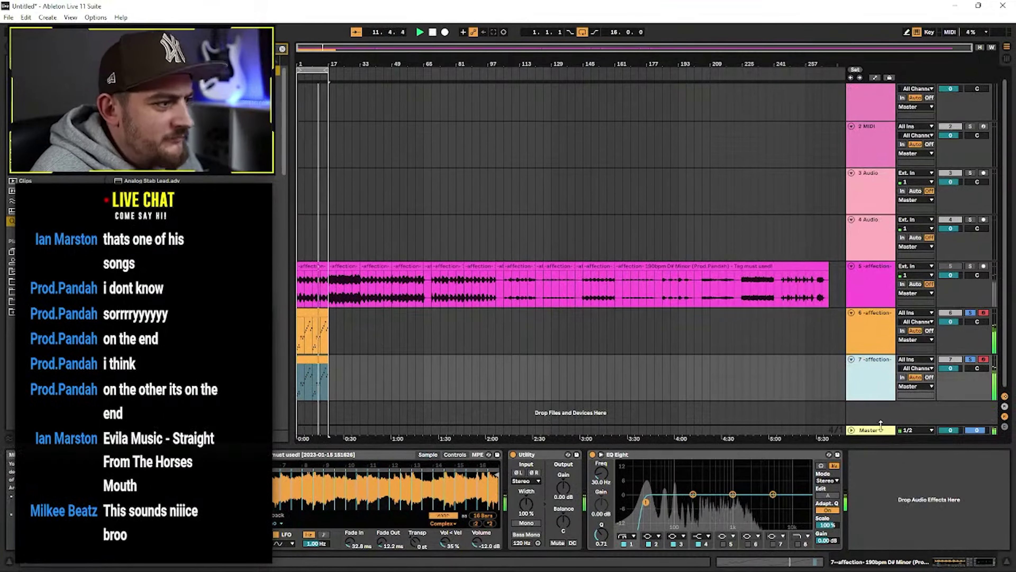
pyautogui.hotkey('ctrl', 'shift', 't')
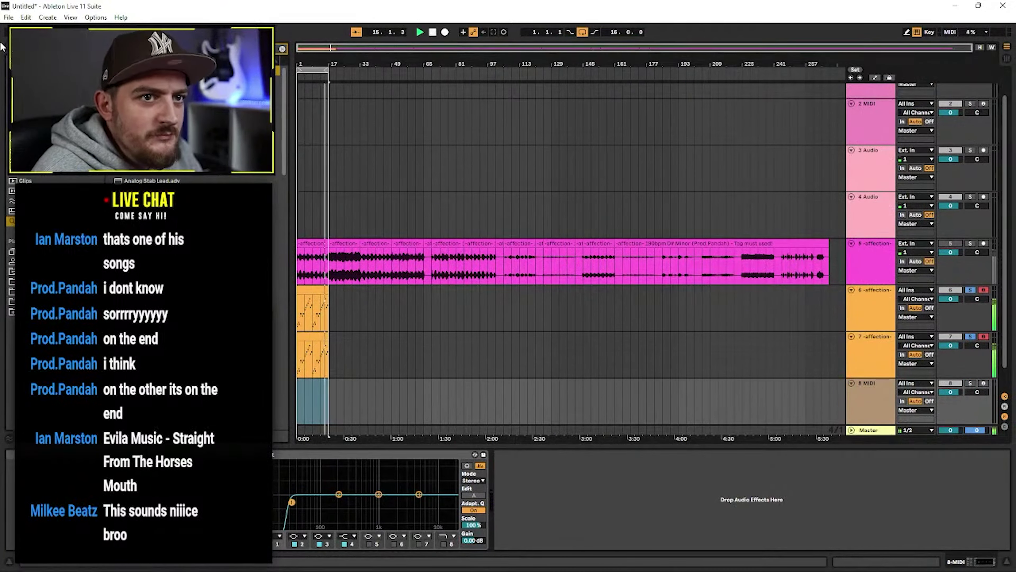
pyautogui.scroll(-2, 867, 381)
pyautogui.click(866, 382)
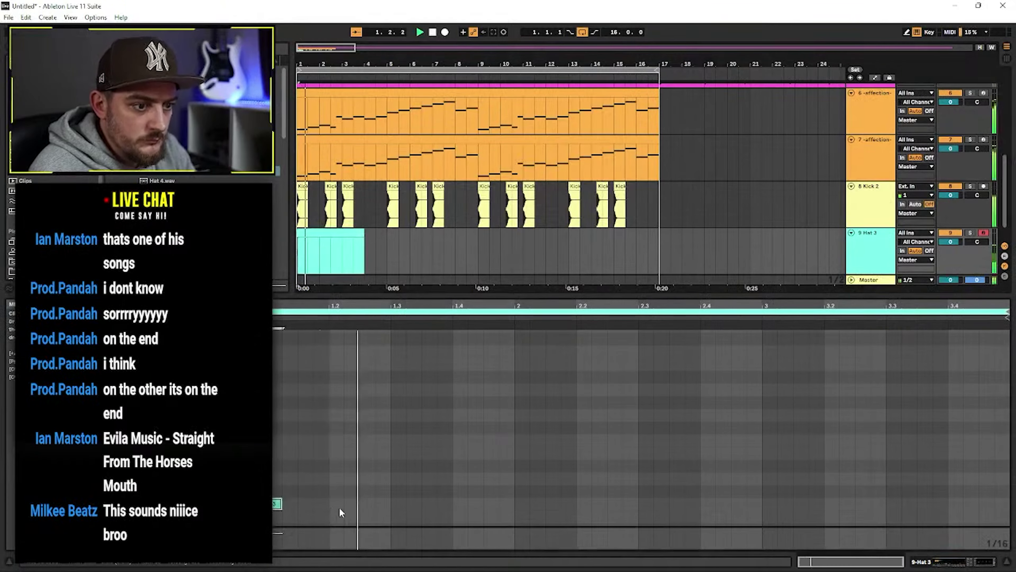
# Add C3 hat notes at 1.3, 2 and 2.3 in the Hat 3 clip.
pyautogui.click(394, 503)
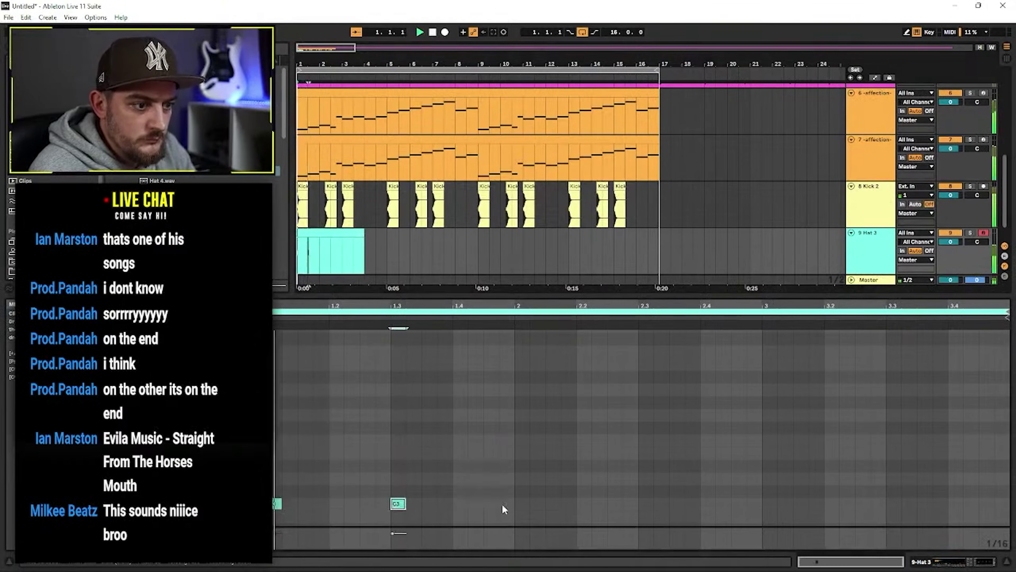
pyautogui.click(522, 503)
pyautogui.click(646, 504)
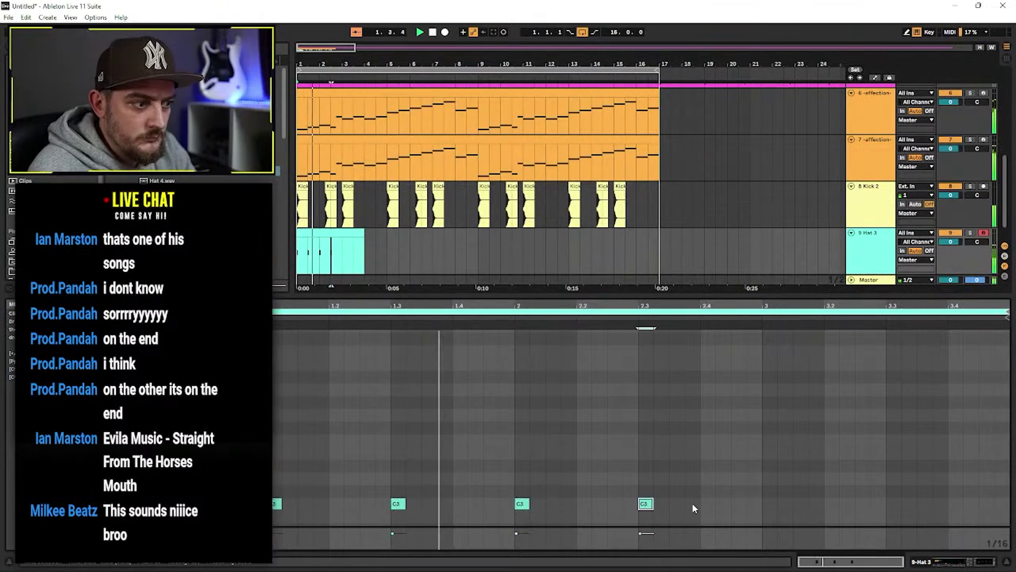
# Copy all four C3 hat notes to around 1.2, 1.4, 2.2 and 2.4 at a lower velocity, and play the pattern.
pyautogui.press('space')
pyautogui.hotkey('ctrl', 'a')
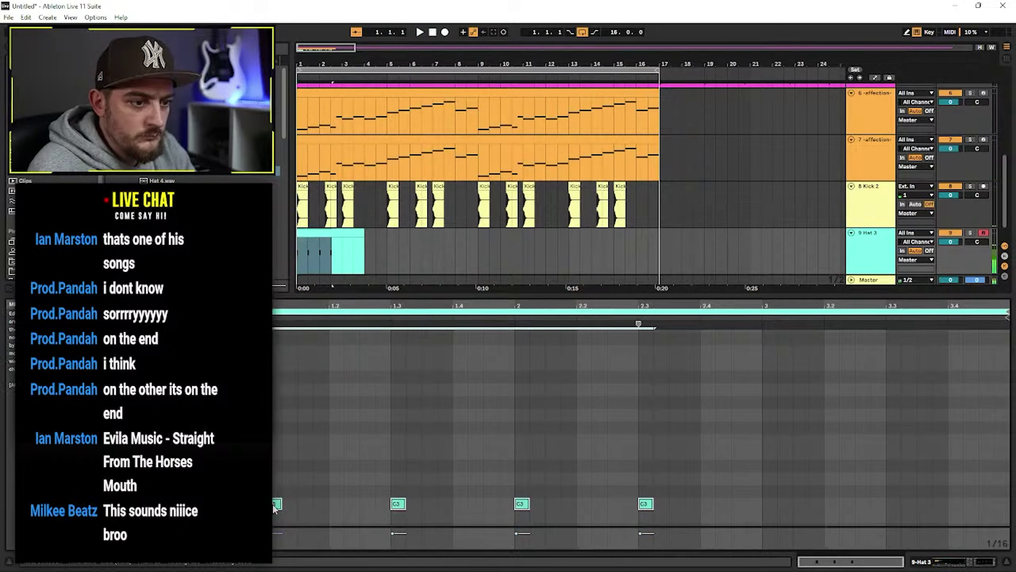
pyautogui.moveTo(275, 506); pyautogui.dragTo(341, 505)
pyautogui.press('space')
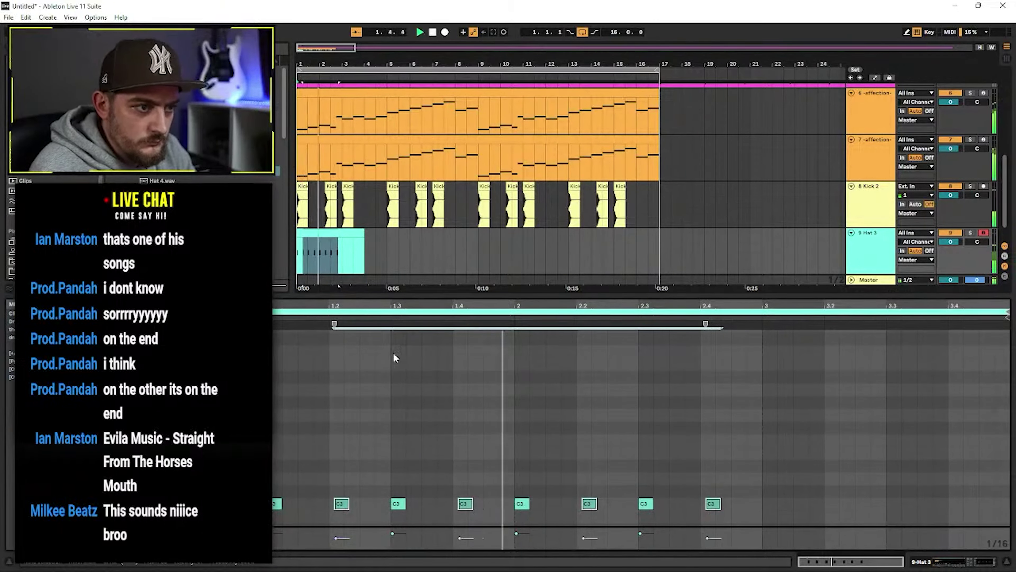
# Duplicate the two-bar Hat 3 clip until it fills the 16-bar loop.
pyautogui.click(325, 234)
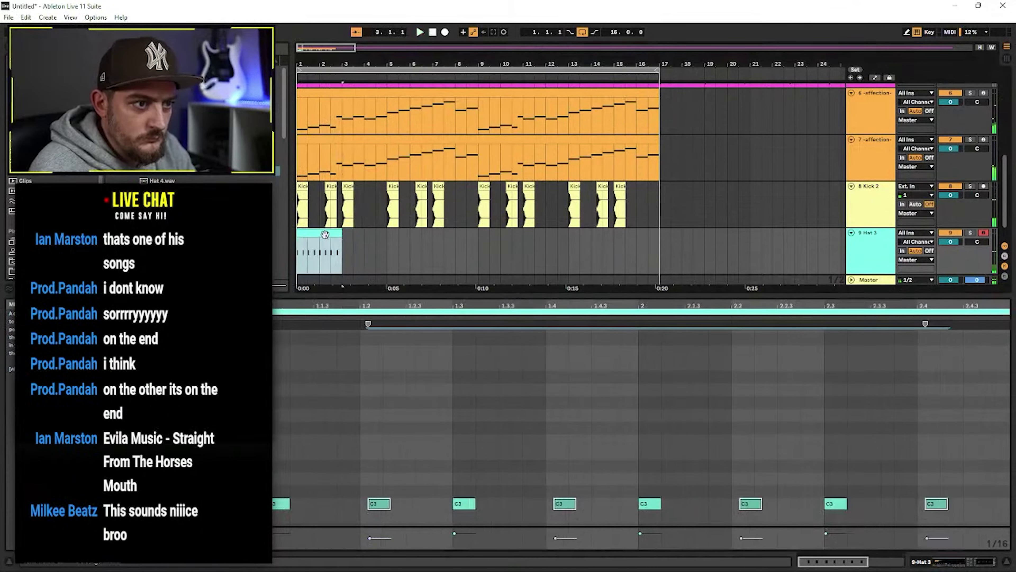
pyautogui.hotkey('ctrl', 'd')
pyautogui.hotkey('ctrl', 'd')
pyautogui.hotkey('ctrl', 'd')
pyautogui.hotkey('ctrl', 'd')
pyautogui.hotkey('ctrl', 'd')
pyautogui.hotkey('ctrl', 'd')
pyautogui.hotkey('ctrl', 'd')
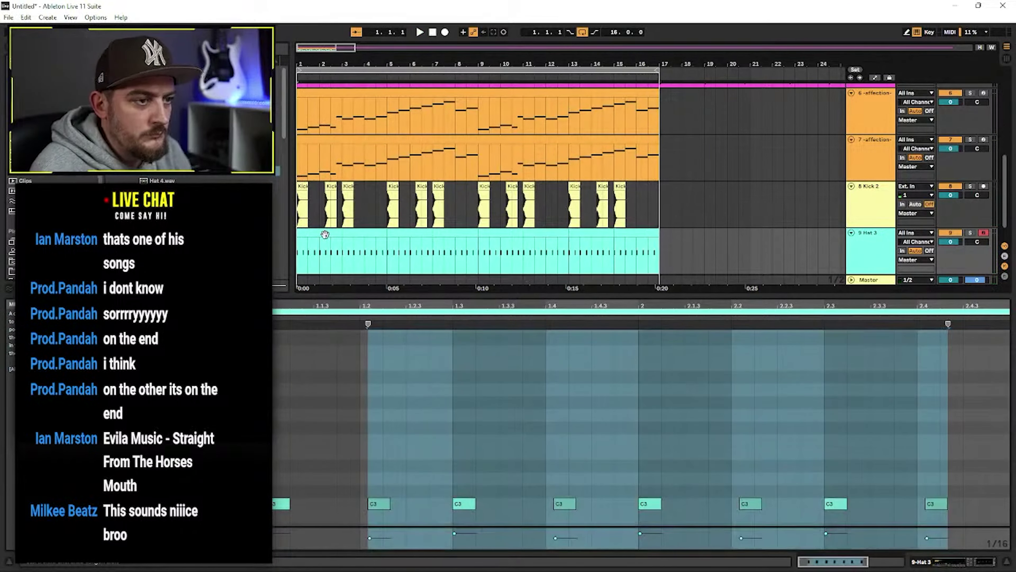
# Hide the note editor and show the device chain of the Hat 3 track.
pyautogui.click(1007, 562)
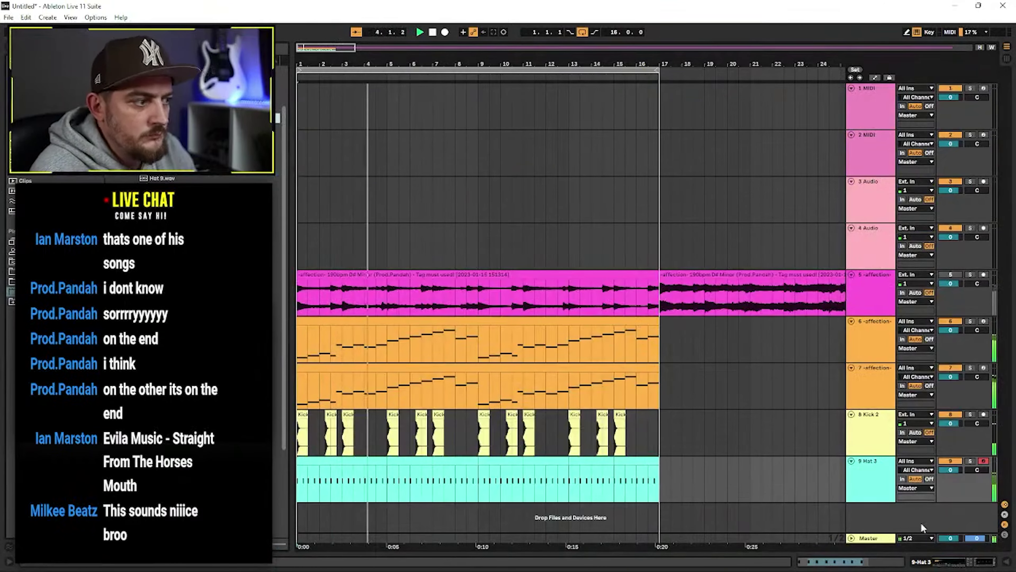
pyautogui.click(877, 484)
pyautogui.doubleClick(877, 483)
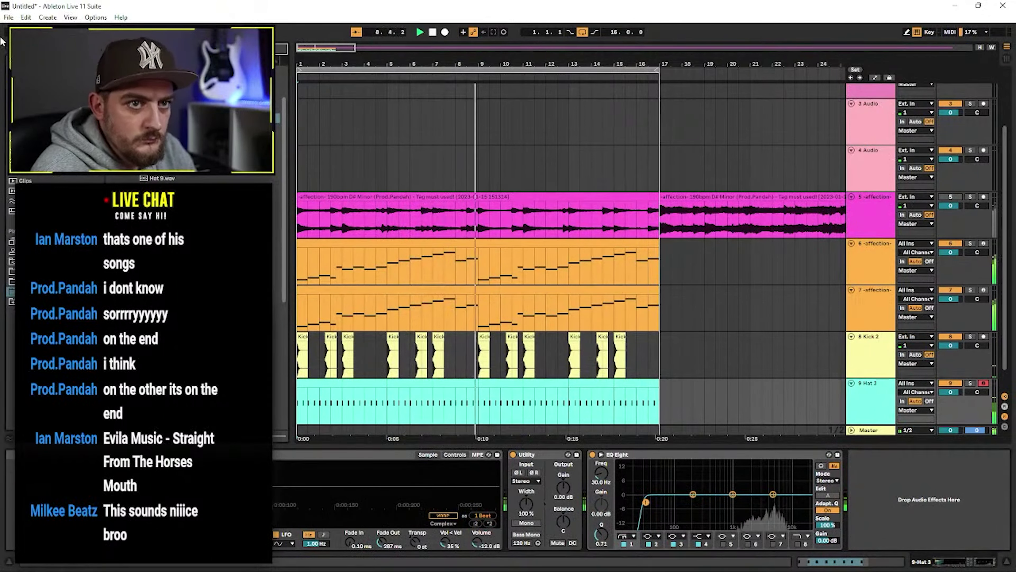
# Audition several percussion samples from the browser one after another against the looping 16-bar beat.
pyautogui.scroll(-5, 144, 304)
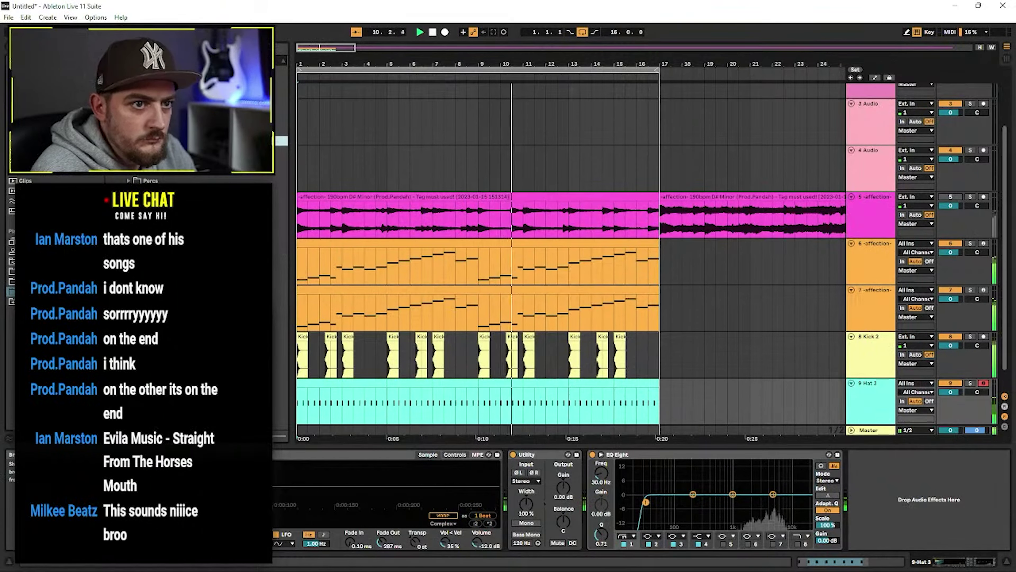
pyautogui.click(128, 241)
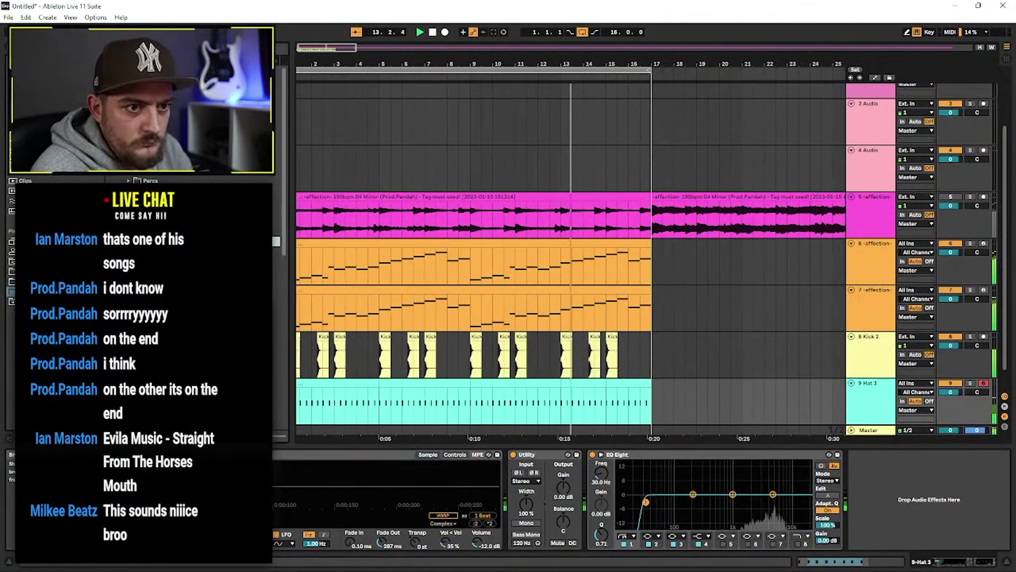
pyautogui.press('Down')
pyautogui.press('Down')
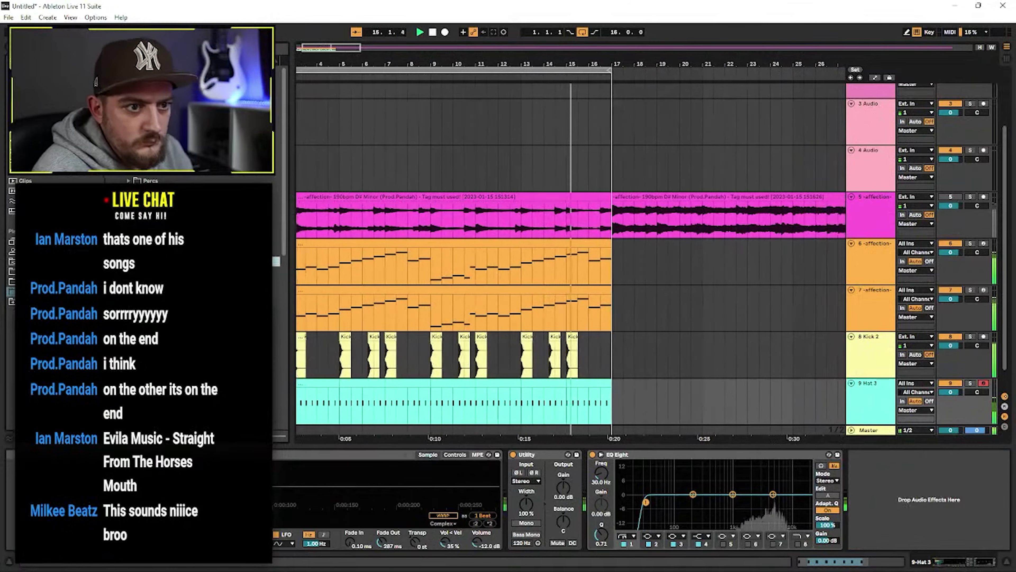
pyautogui.press('Down')
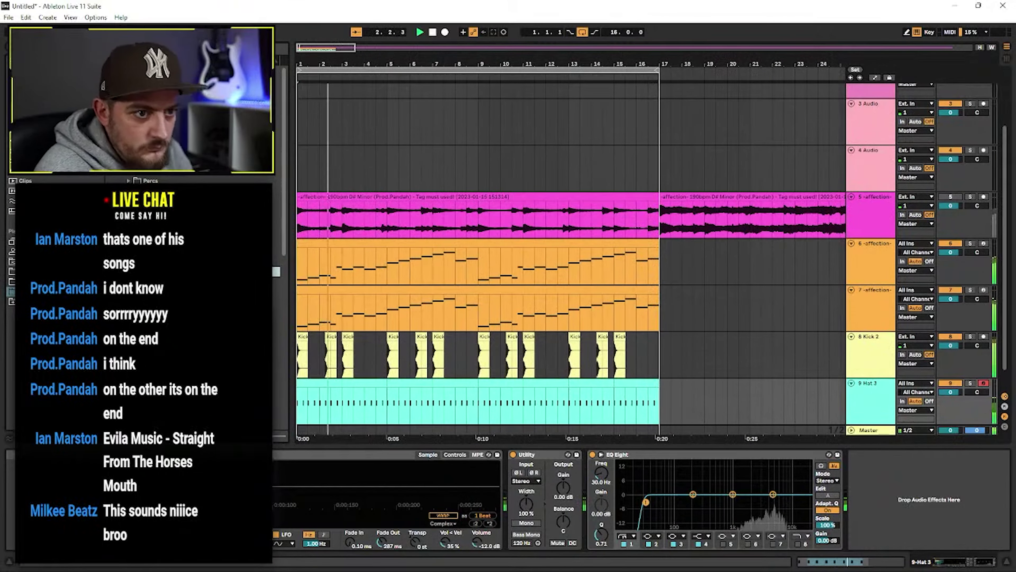
pyautogui.press('Down')
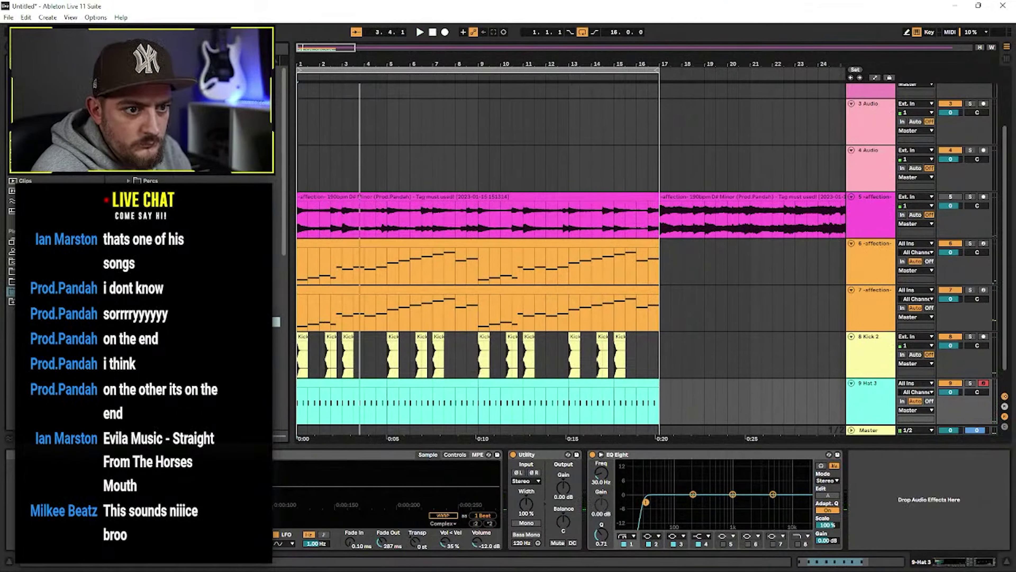
pyautogui.press('space')
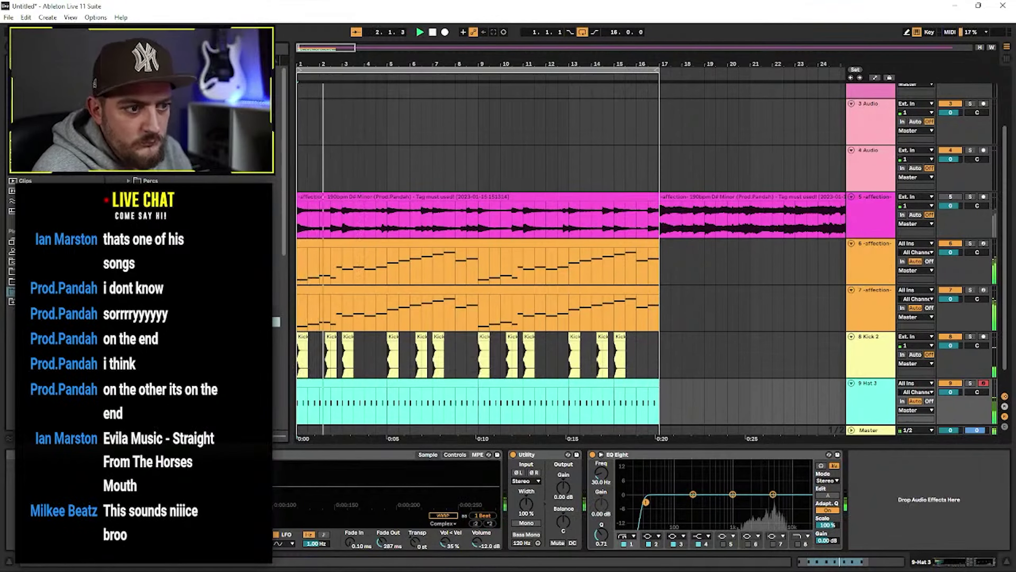
pyautogui.press('space')
pyautogui.press('space')
pyautogui.moveTo(257, 322); pyautogui.dragTo(280, 325)
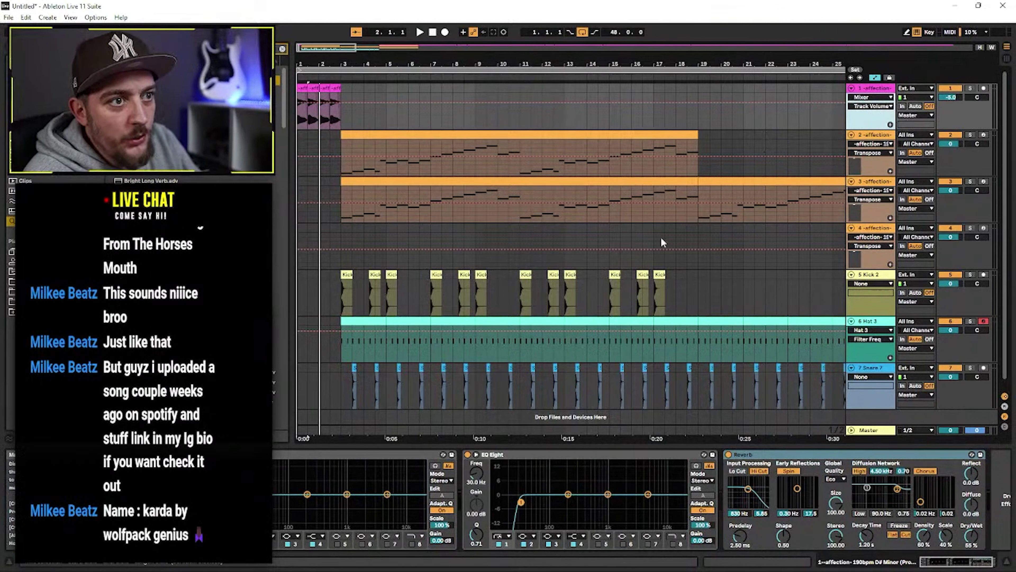
# Automate the first-band frequency of the first track's EQ Eight to rise from 33.3 Hz to 8.25 kHz by bar 3, and play the intro.
pyautogui.click(973, 539)
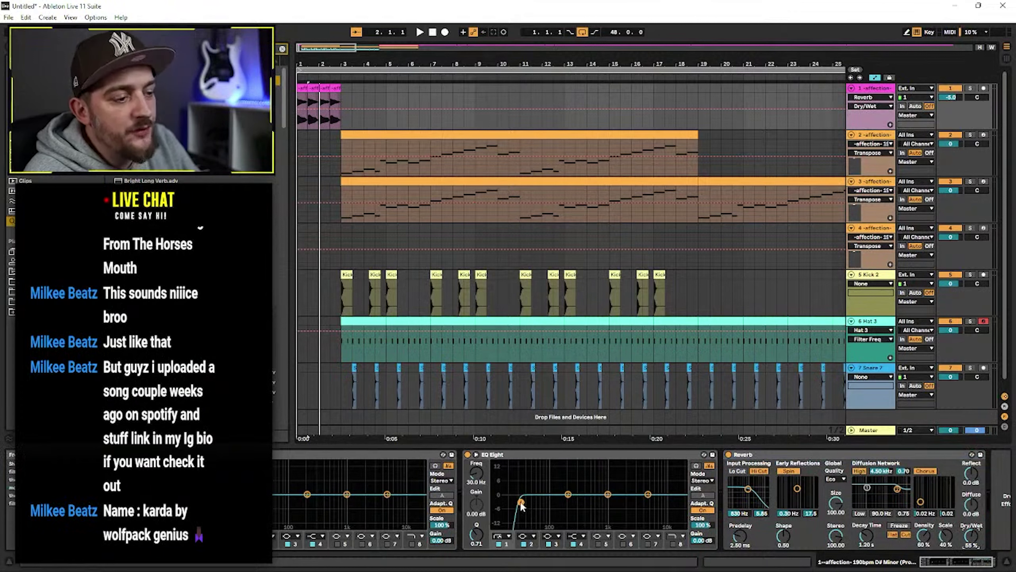
pyautogui.click(476, 474)
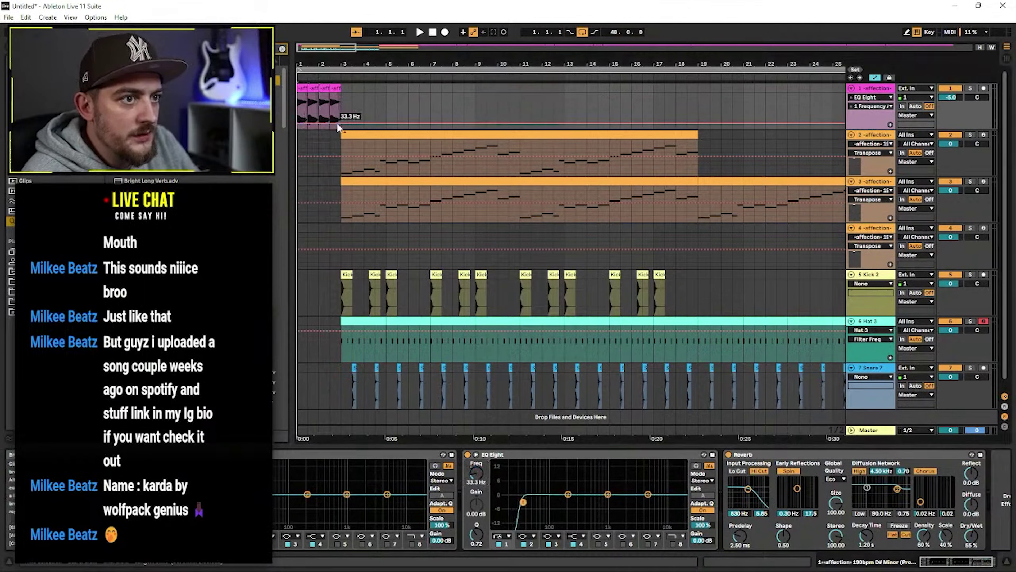
pyautogui.moveTo(337, 123); pyautogui.dragTo(337, 97)
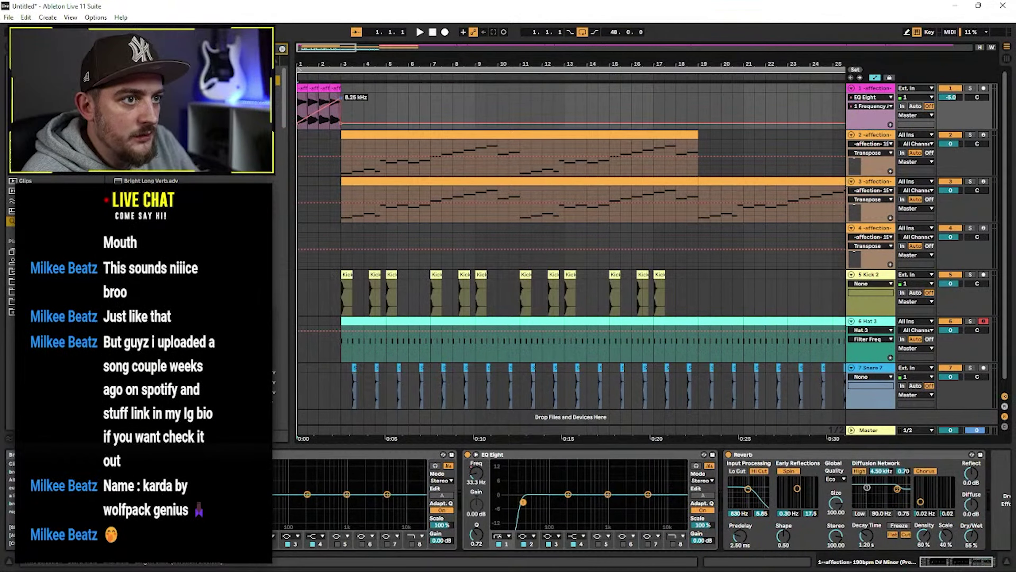
pyautogui.press('space')
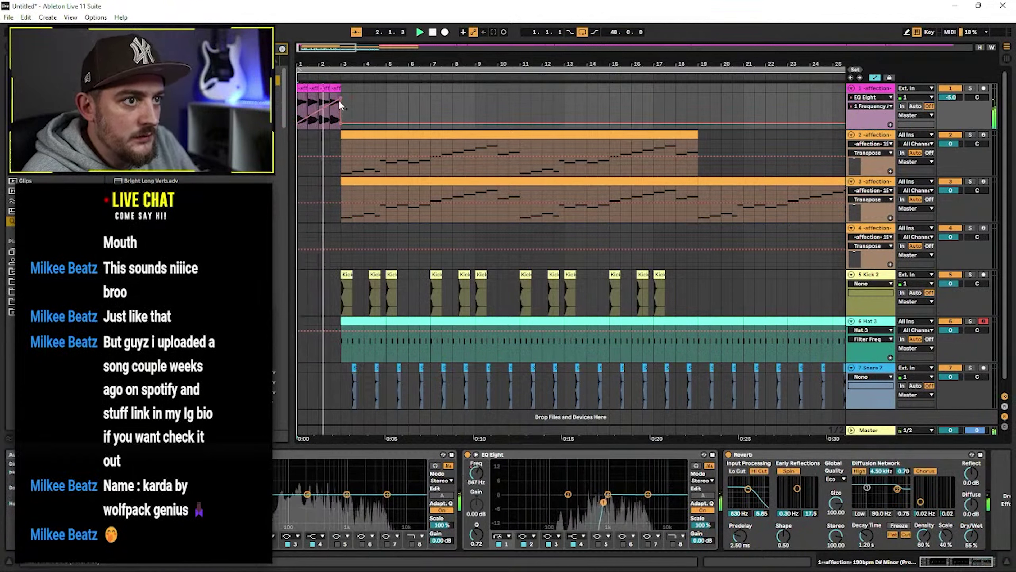
pyautogui.press('space')
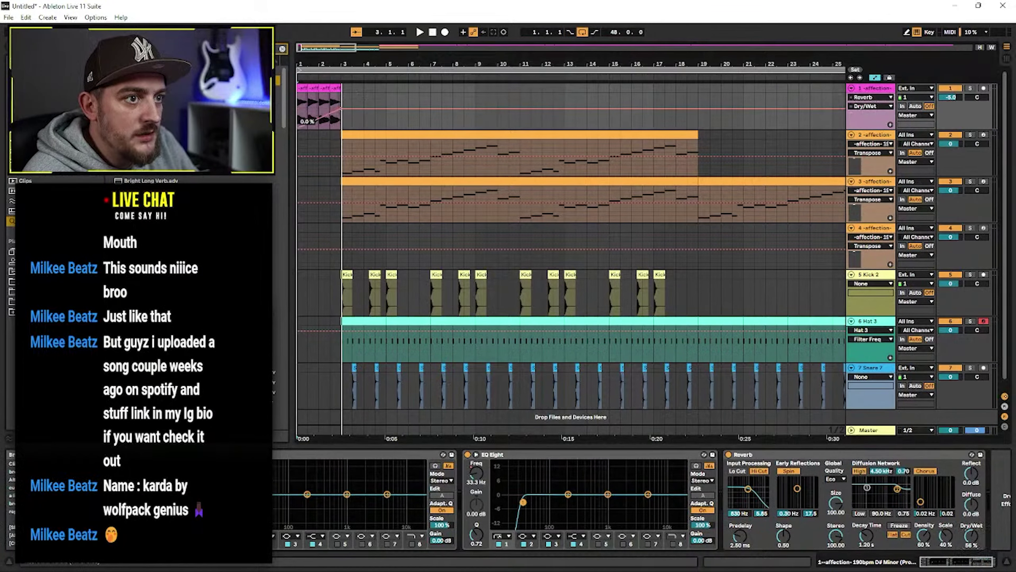